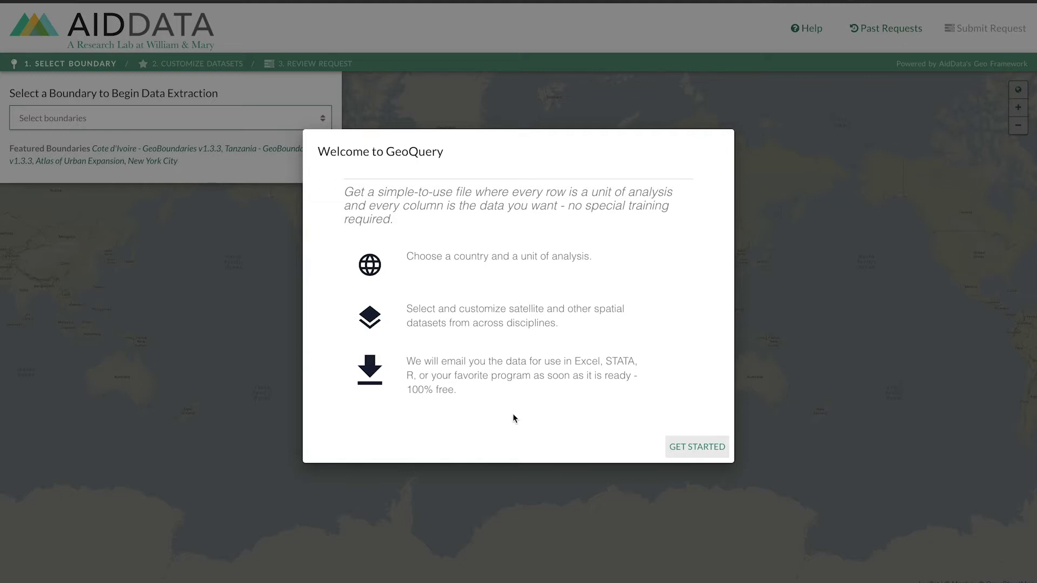
Dismiss the GeoQuery welcome introduction with GET STARTED.
left_click(690, 444)
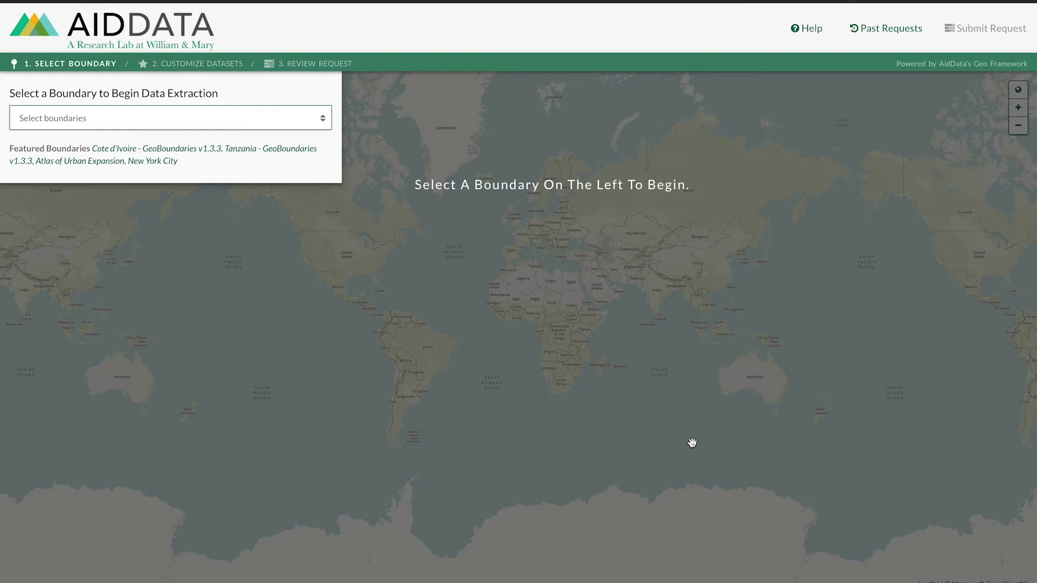
Choose Kenya GeoBoundaries v1.3.3 at ADM2 level and search its datasets.
left_click(263, 117)
type("Kenya")
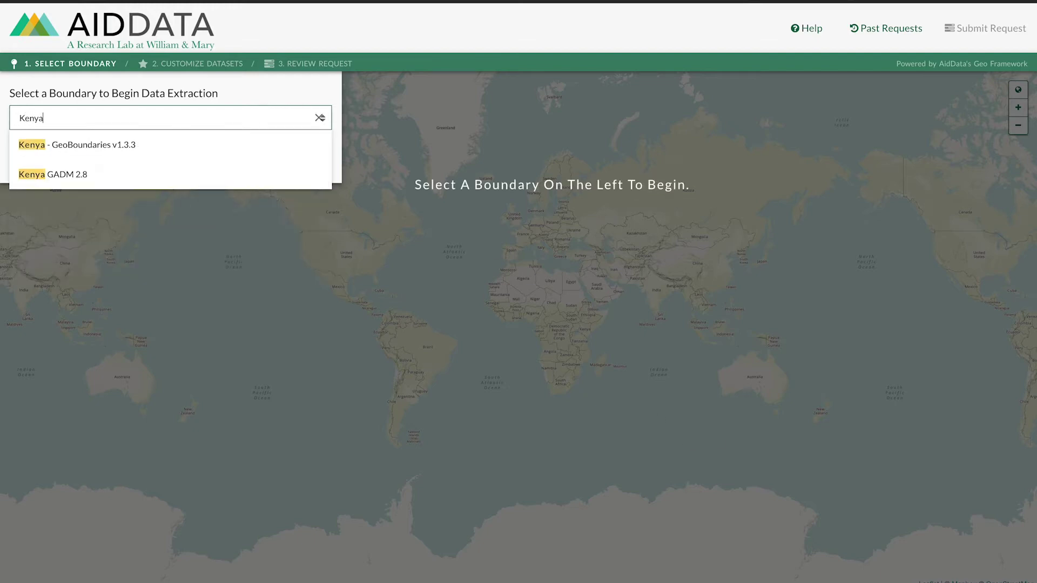
left_click(238, 147)
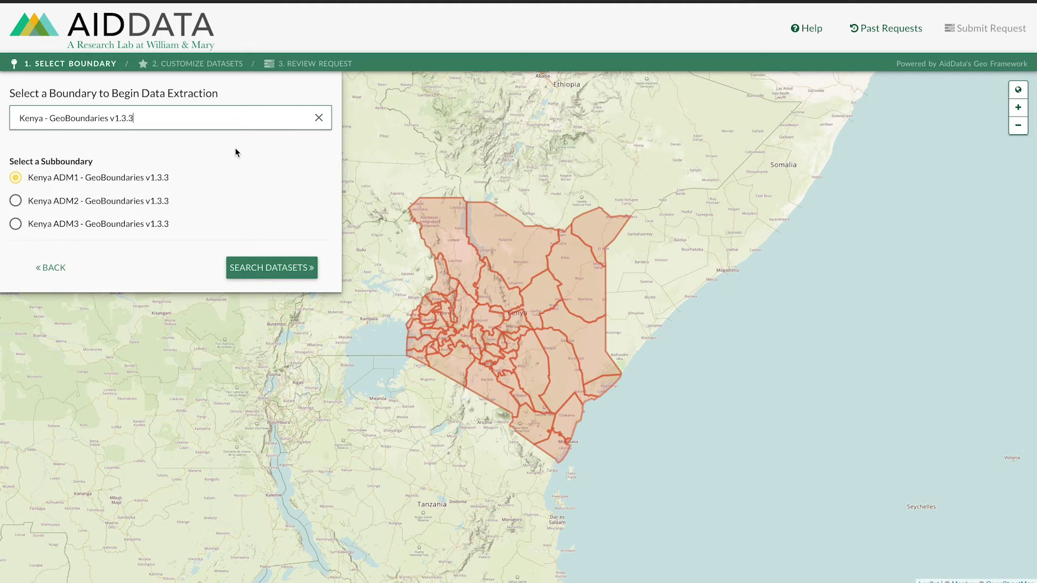
left_click(15, 201)
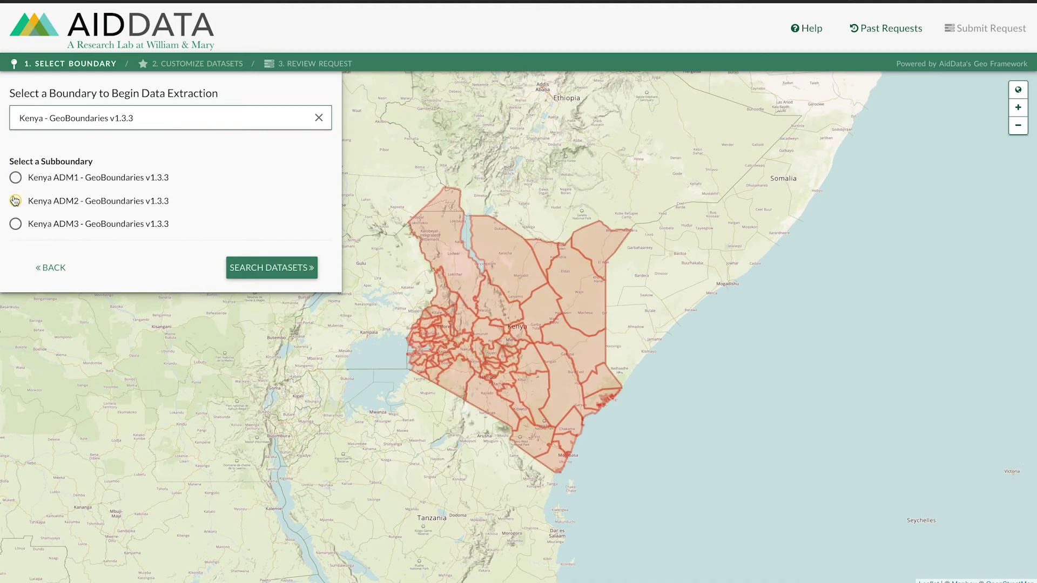
left_click(16, 225)
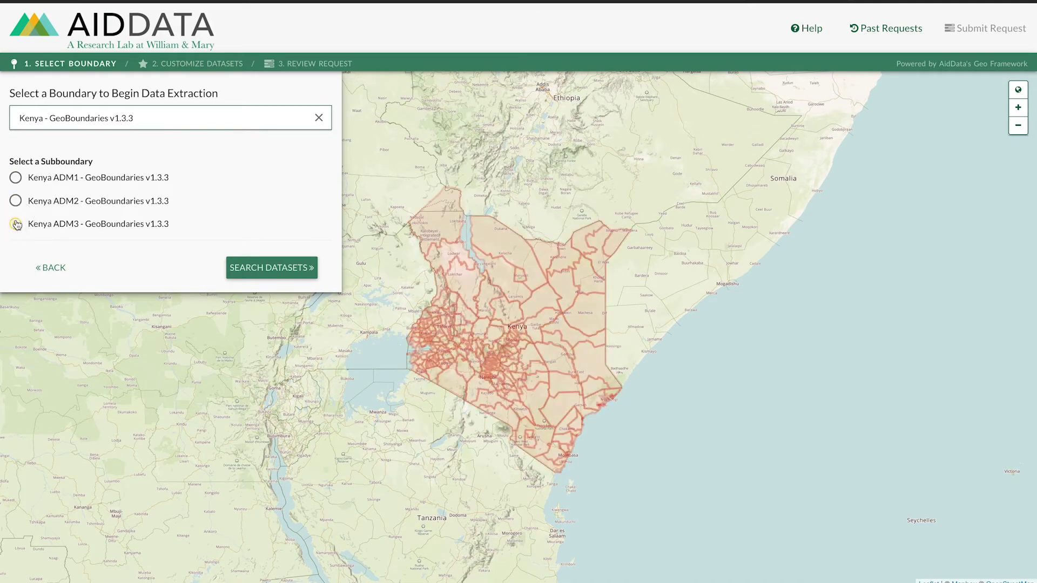
left_click(15, 201)
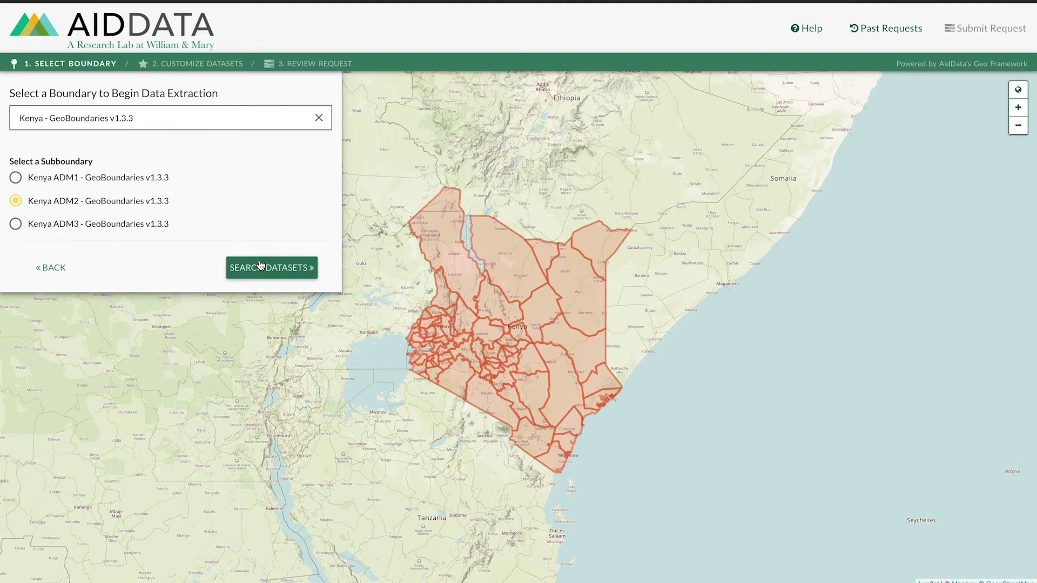
left_click(260, 267)
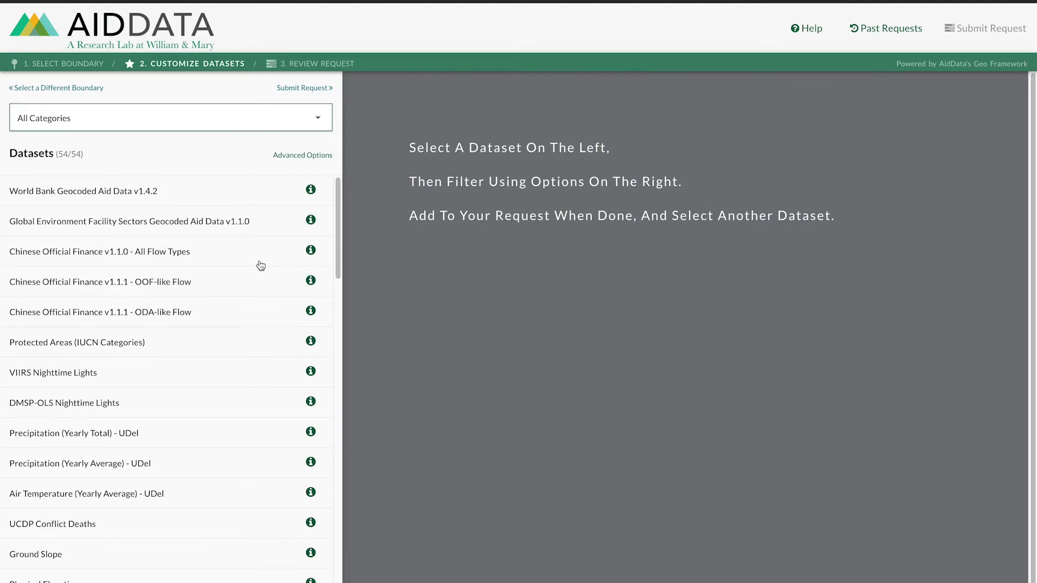
Add Precipitation (Yearly Average) - UDel with min, mean, max for 2012–2016 to the request.
left_click(183, 462)
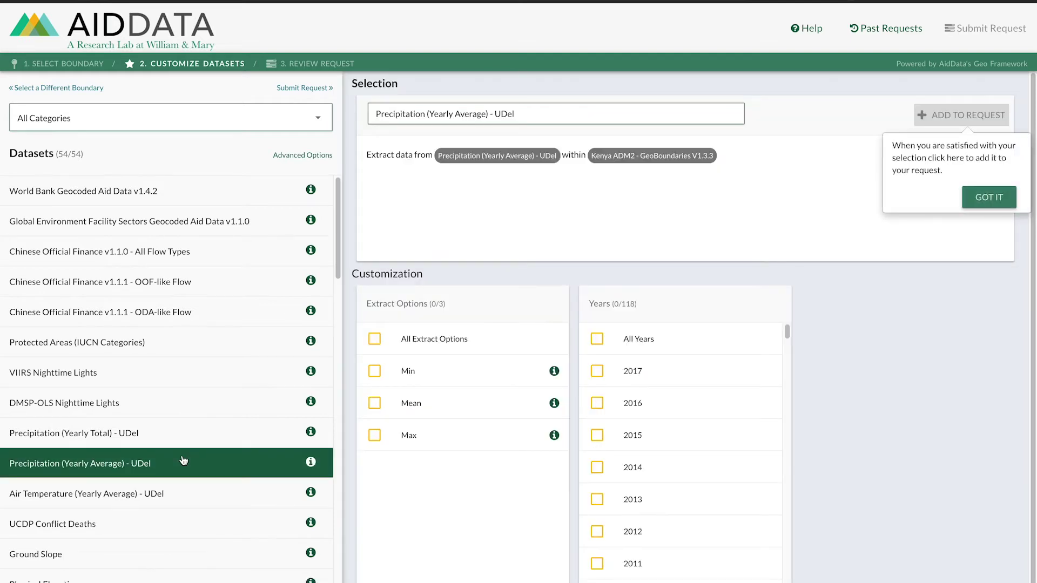
left_click(375, 340)
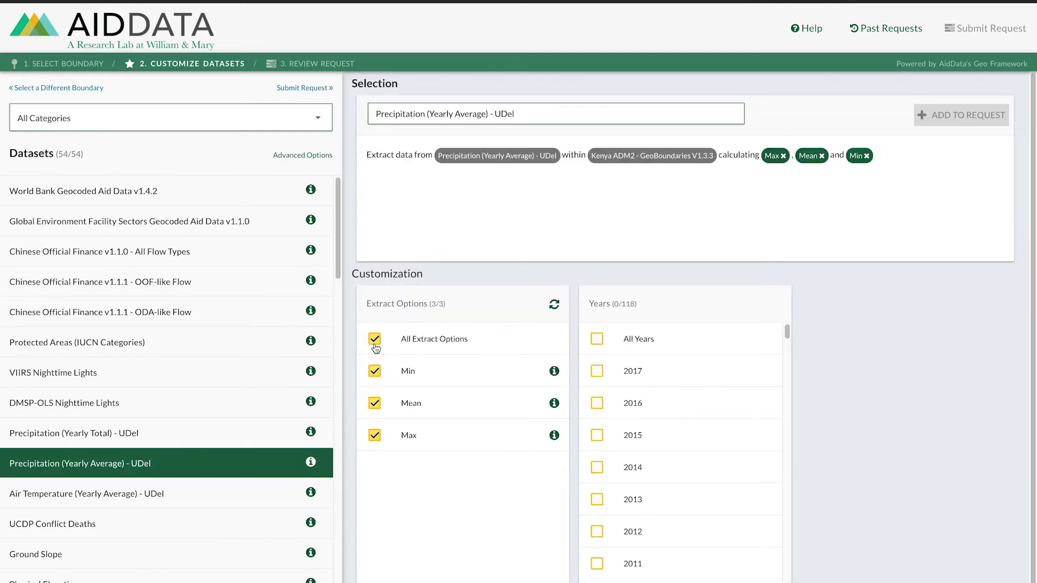
left_click(597, 532)
left_click(599, 500)
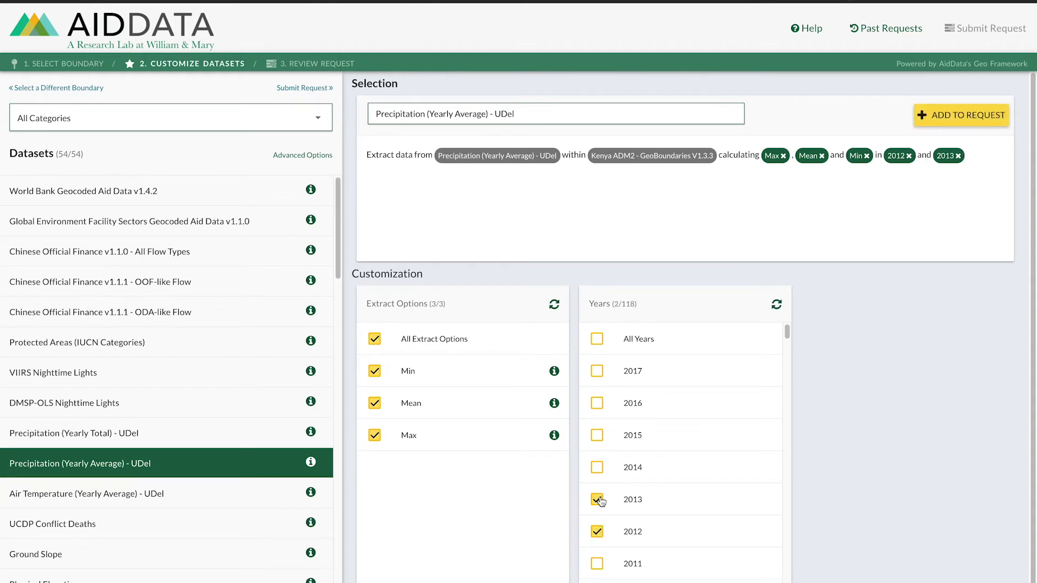
left_click(600, 469)
left_click(599, 443)
left_click(598, 406)
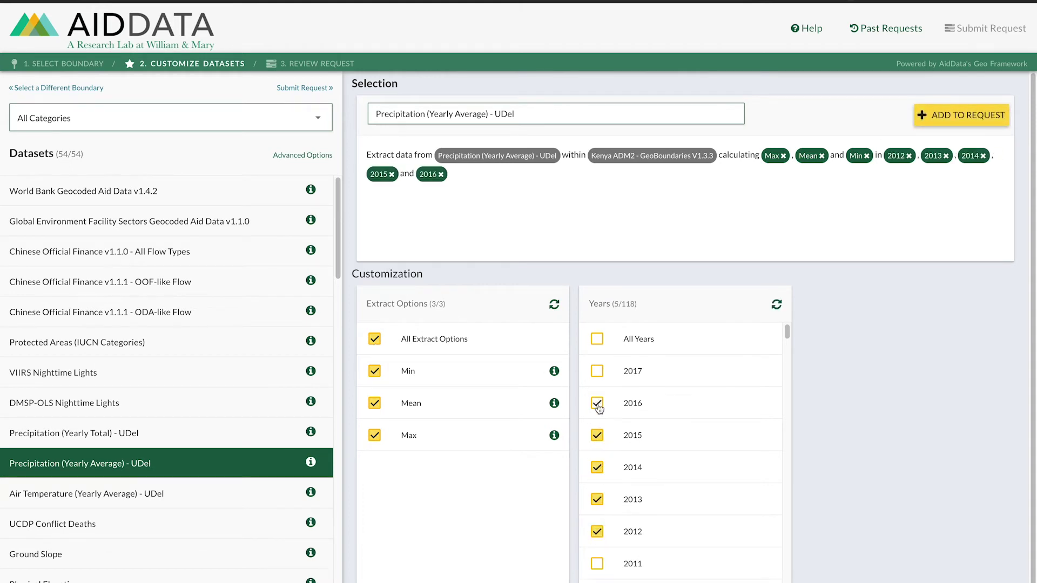
left_click(980, 126)
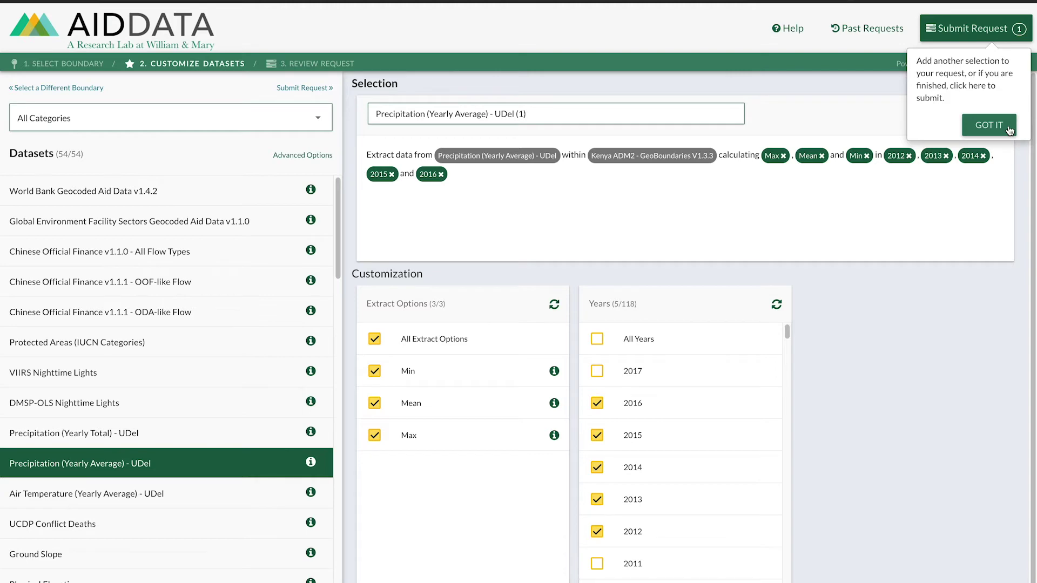
Go to the Review Request page and enter the contact e-mail address.
left_click(1008, 127)
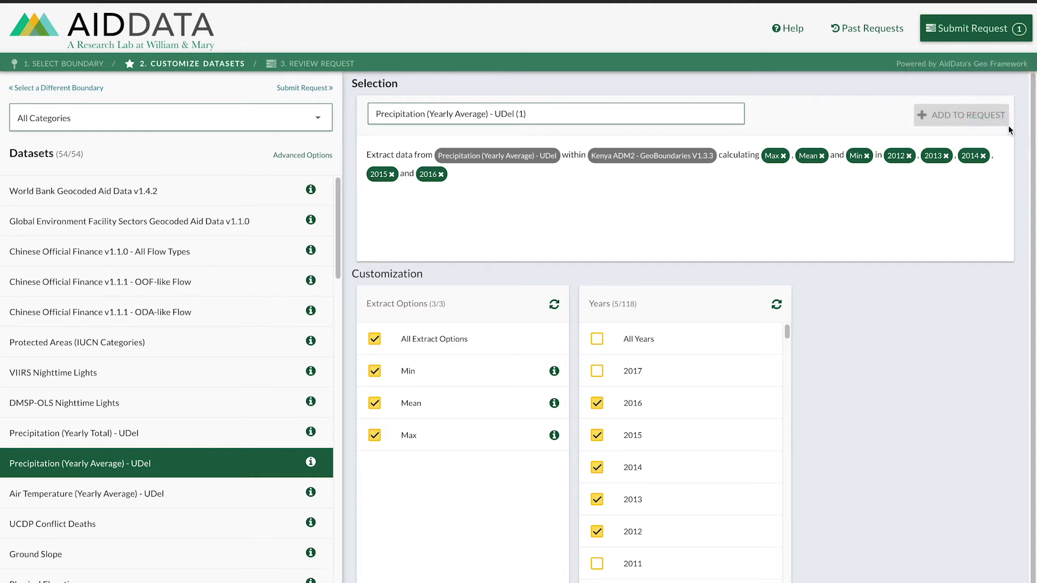
left_click(969, 33)
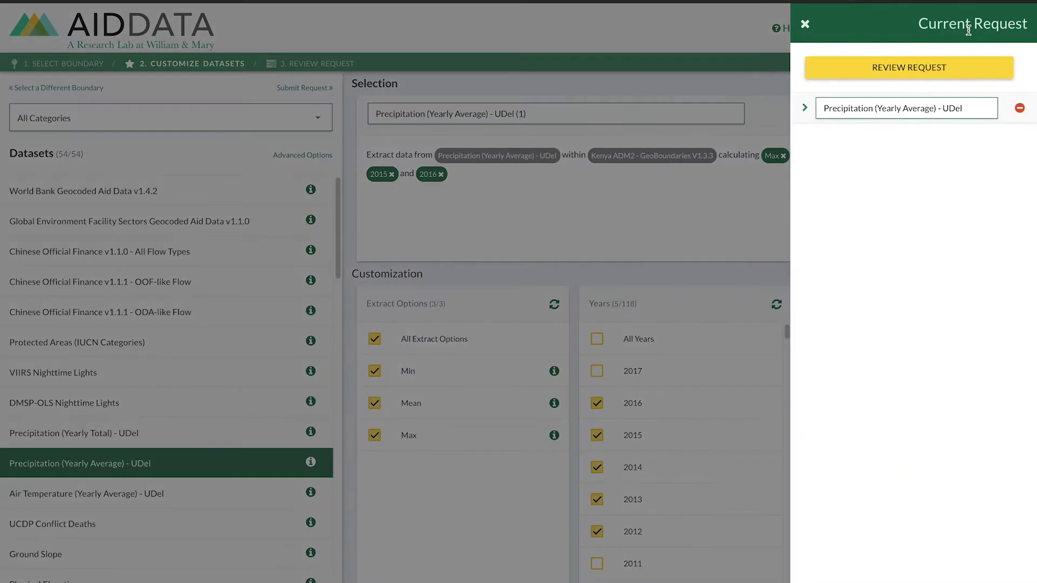
left_click(892, 69)
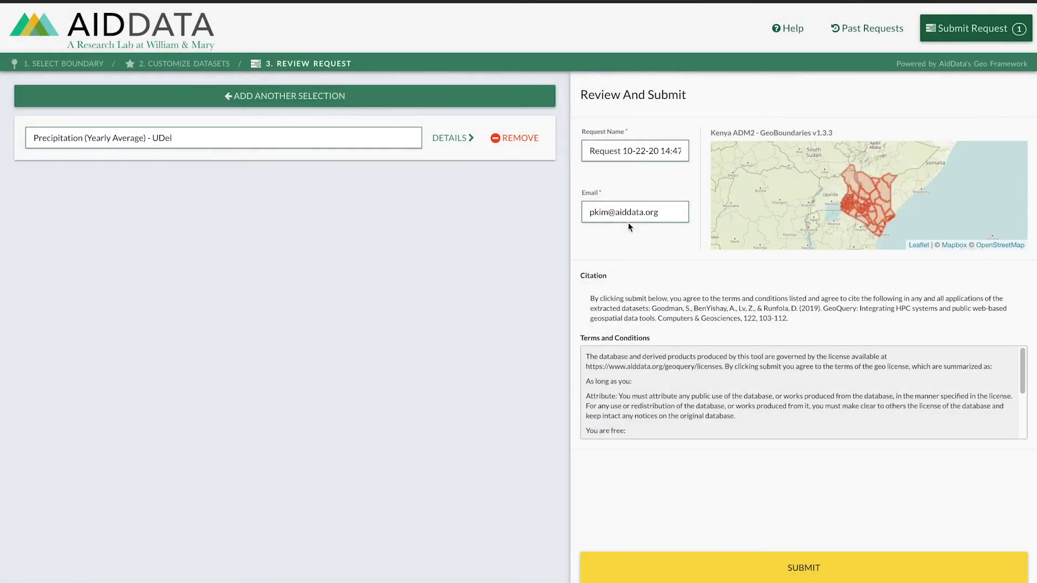
triple_click(624, 216)
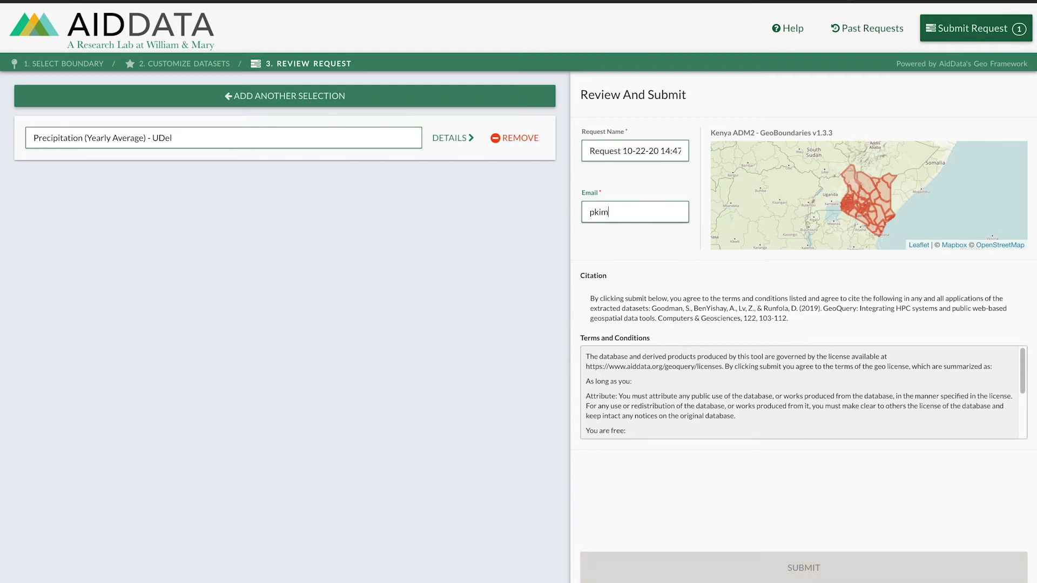
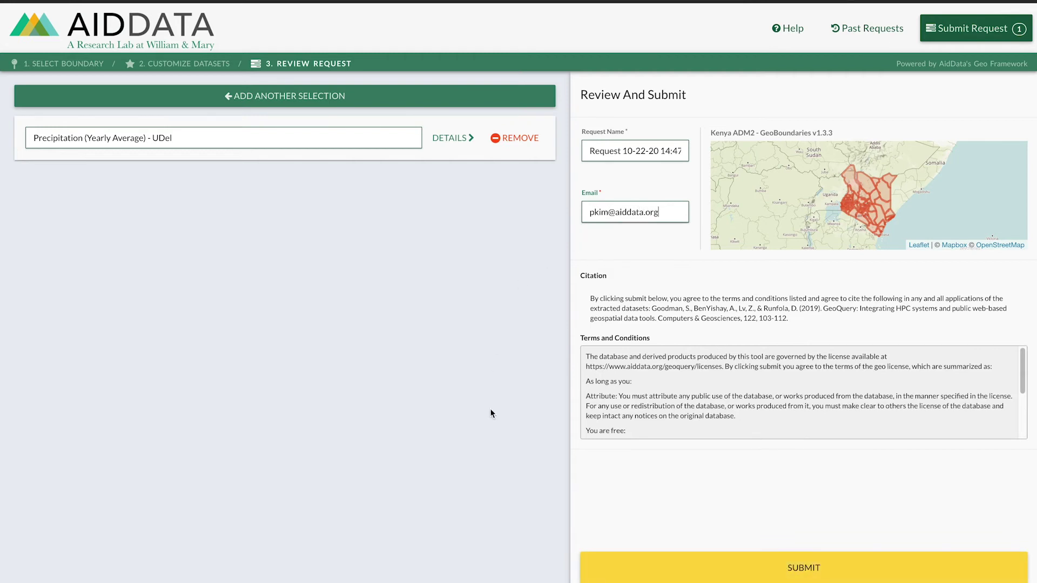
Submit the request and open the 'Request Completed' email in Gmail.
left_click(646, 573)
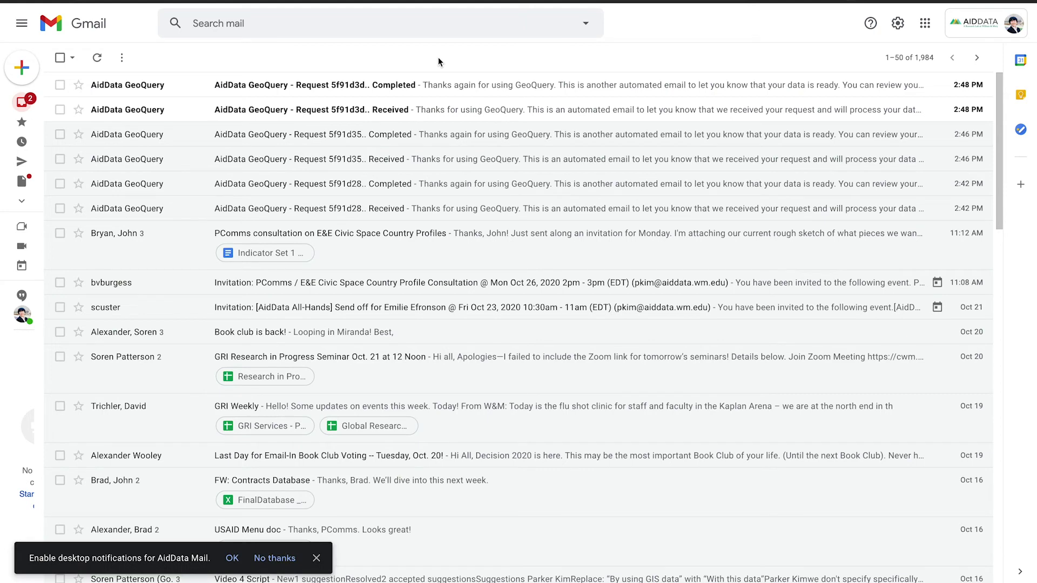
left_click(331, 86)
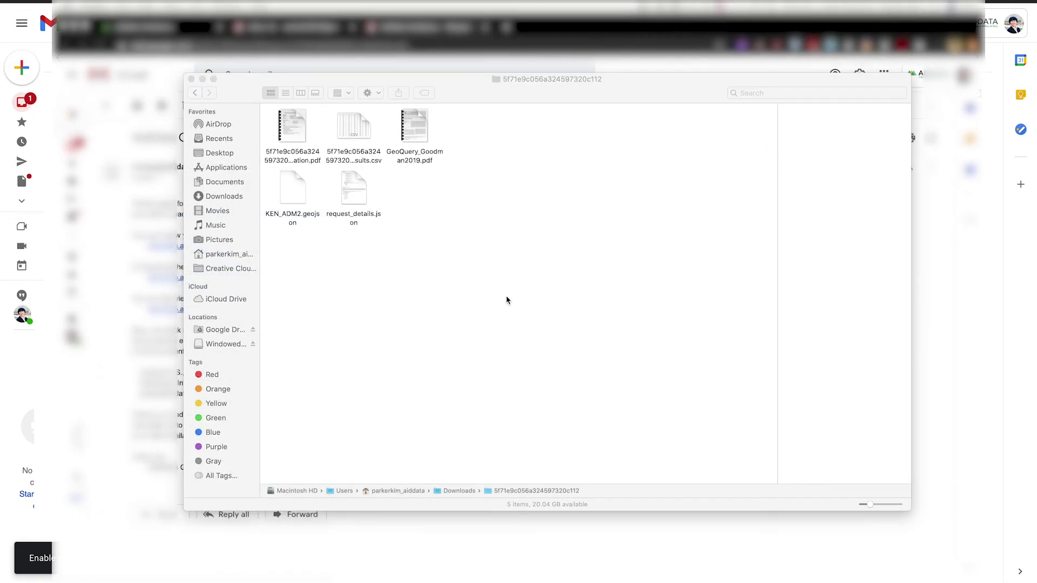
Preview the documentation PDF, results CSV, Goodman2019 paper, KEN_ADM2.geojson and request_details.json.
left_click(506, 295)
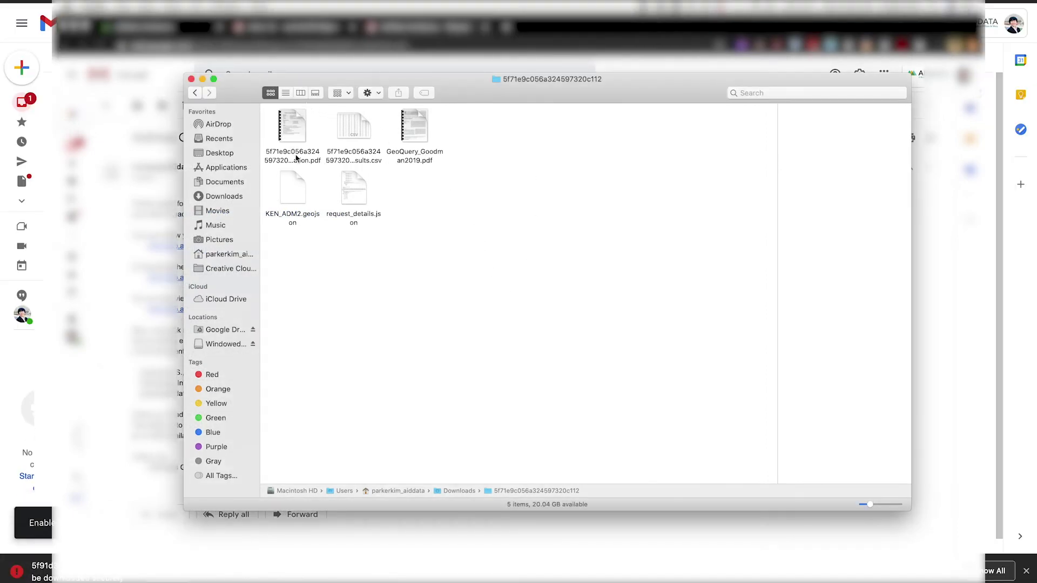
left_click(297, 158)
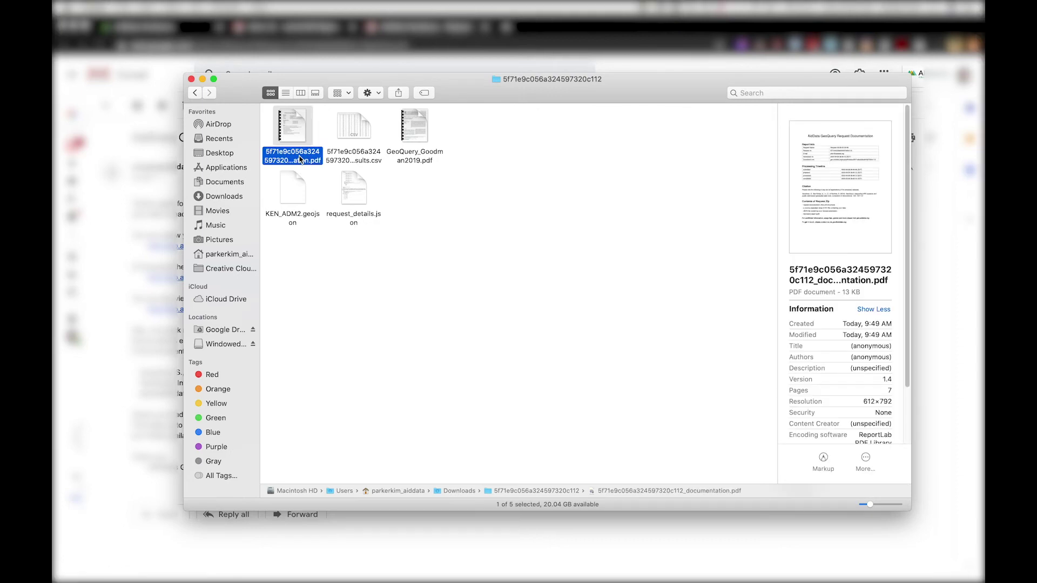
left_click(346, 161)
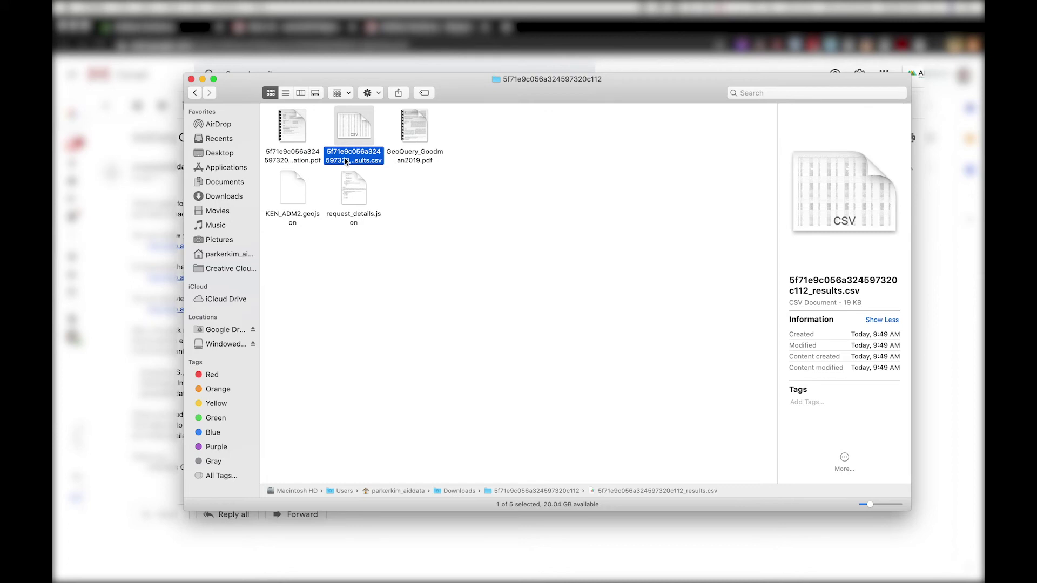
left_click(428, 158)
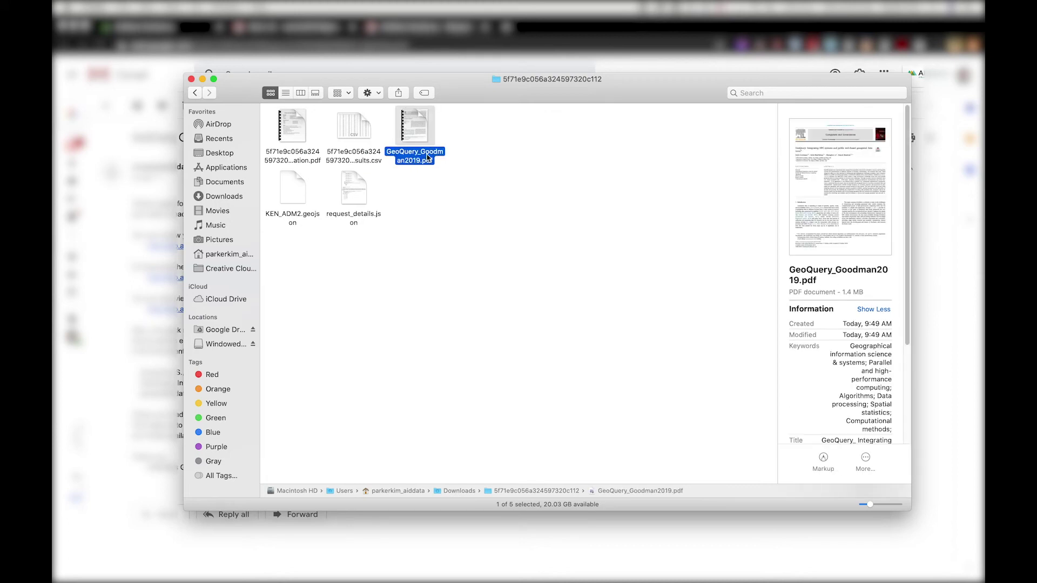
left_click(303, 218)
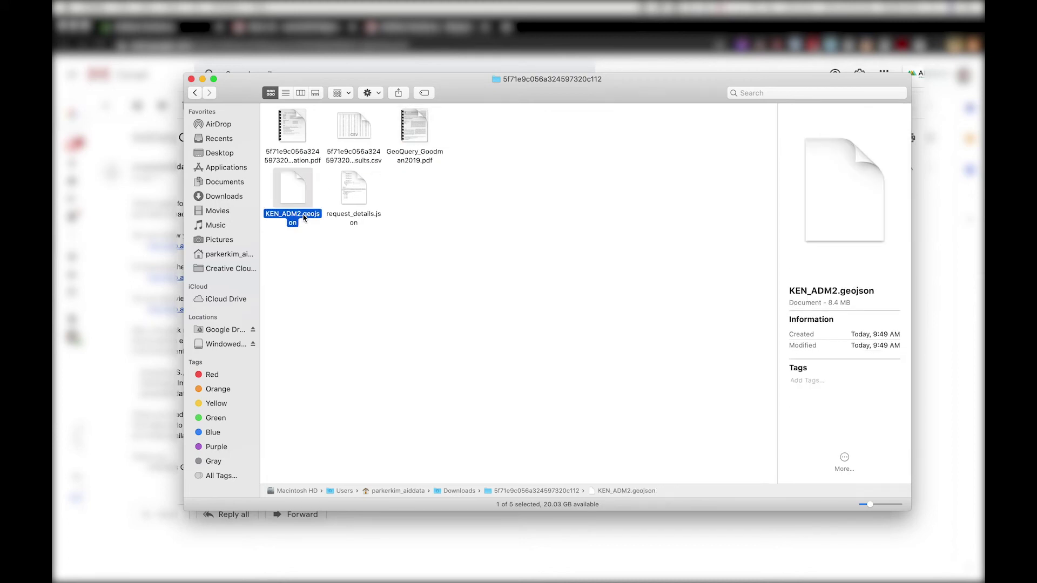
left_click(350, 218)
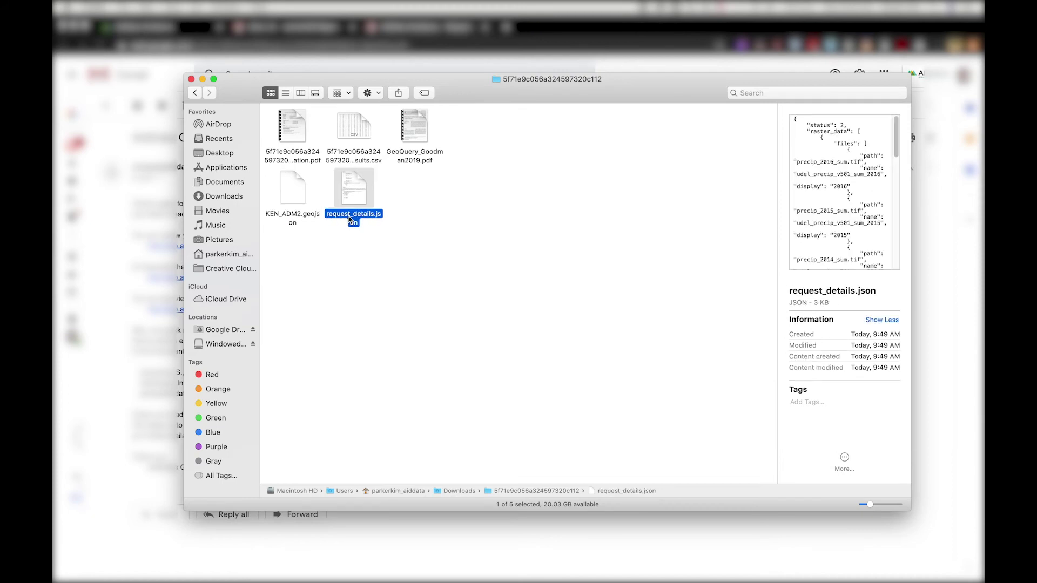
left_click(452, 248)
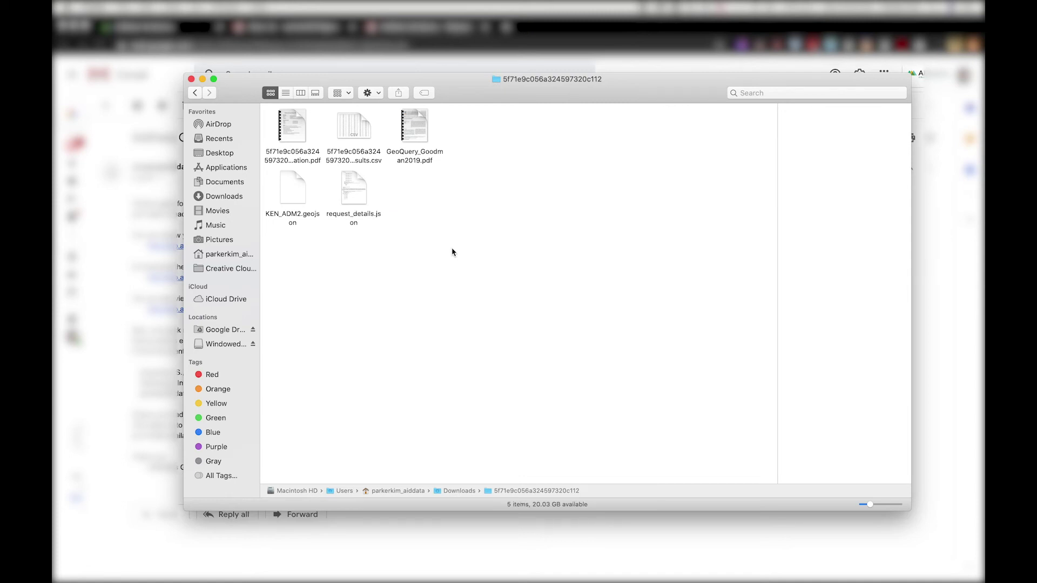
Open the _results.csv file in Microsoft Excel.
left_click(360, 120)
right_click(360, 120)
mouse_move(410, 135)
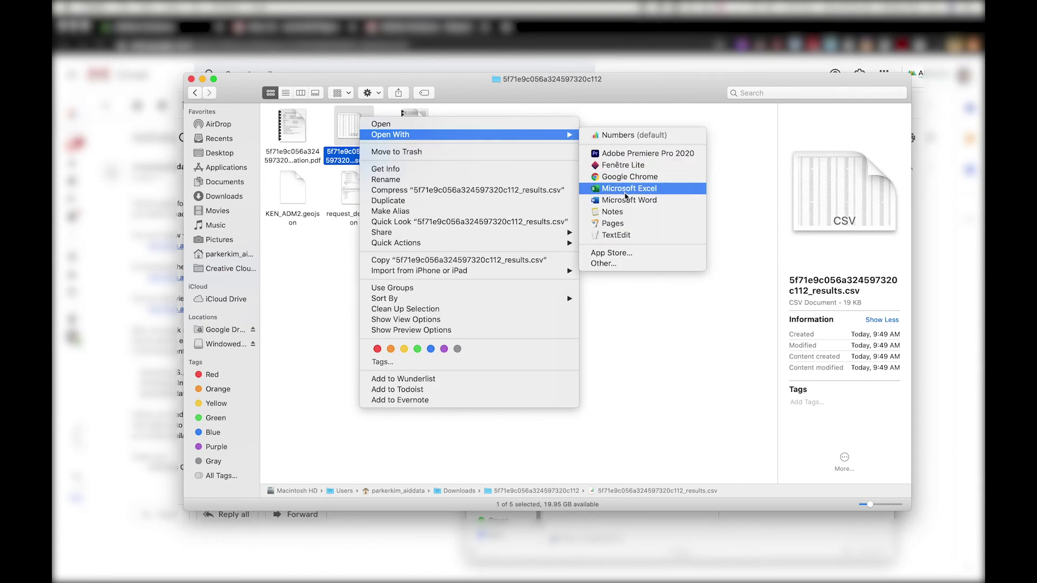
left_click(626, 195)
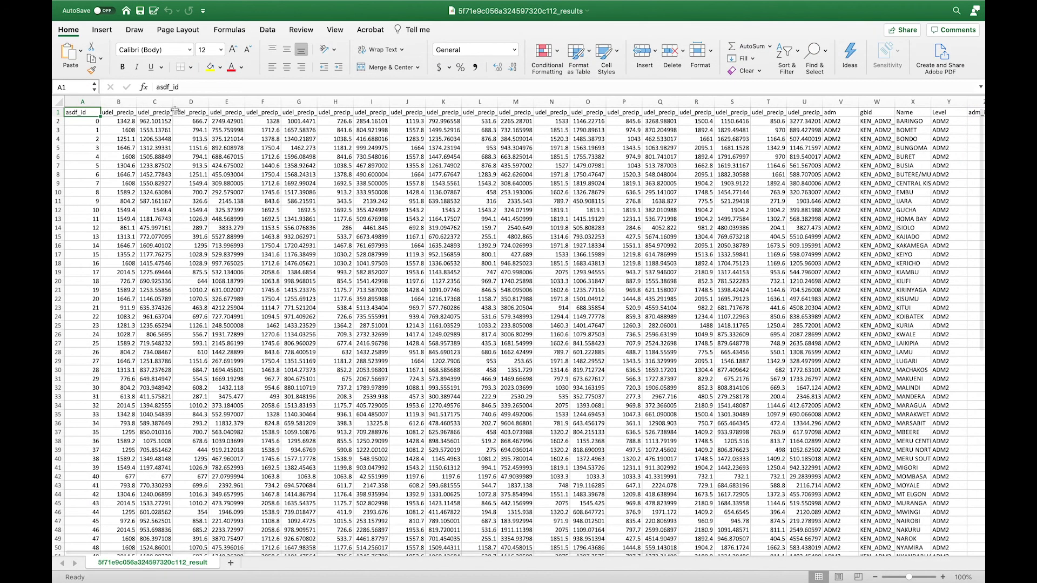
left_click(58, 121)
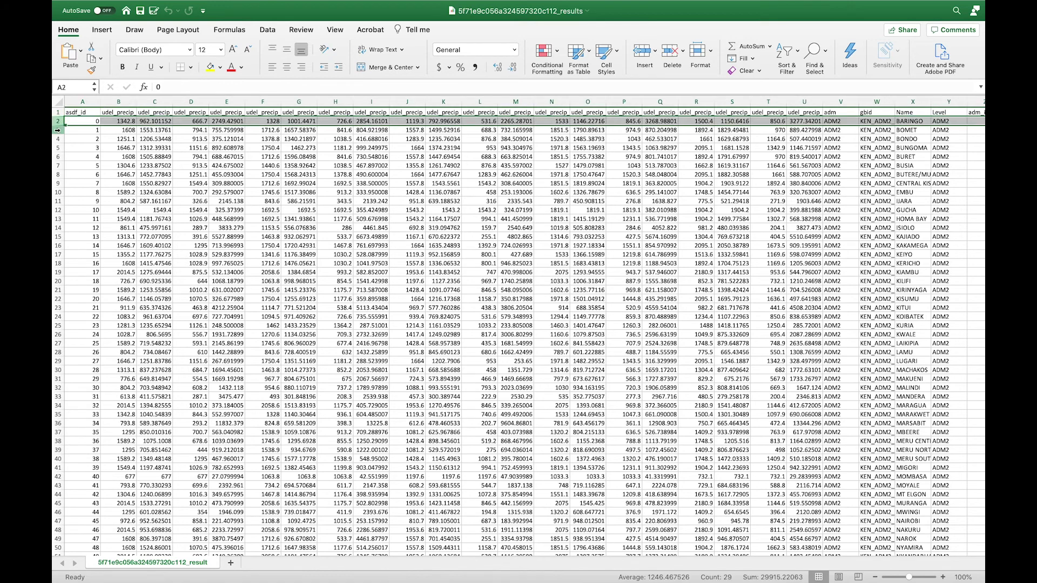
left_click(57, 130)
left_click(58, 138)
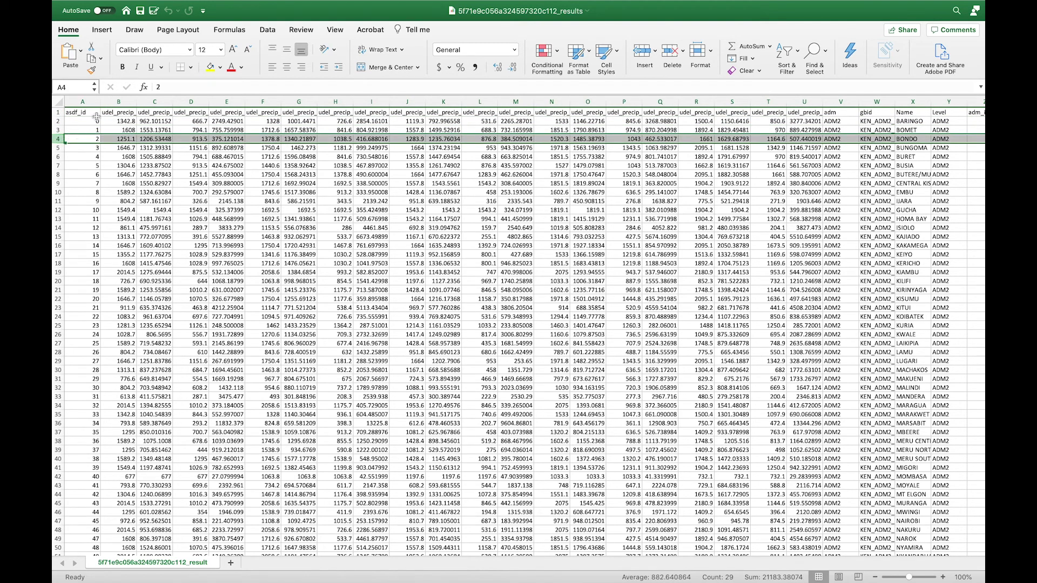
left_click(119, 102)
left_click(153, 102)
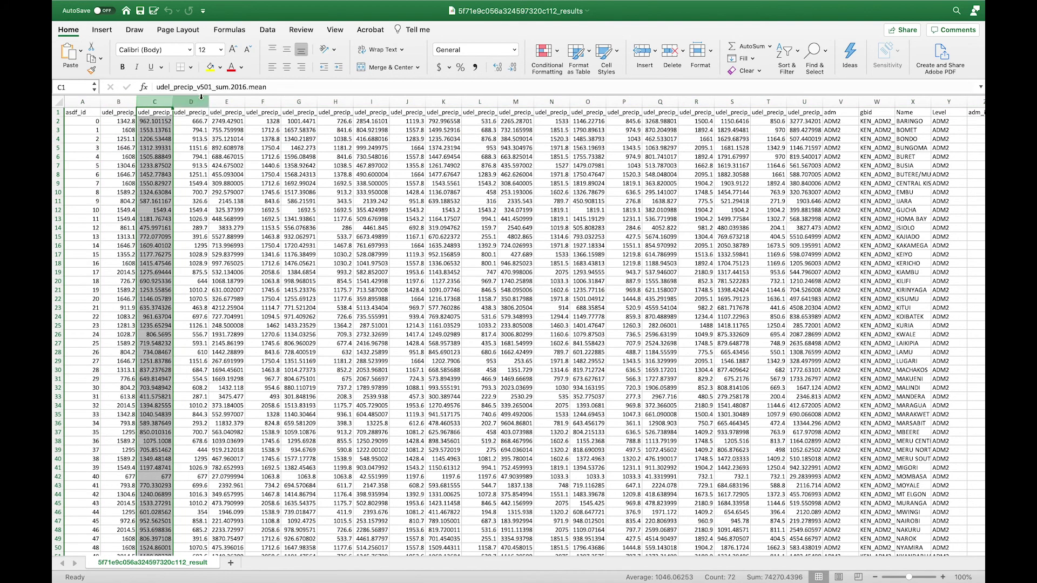
left_click(198, 100)
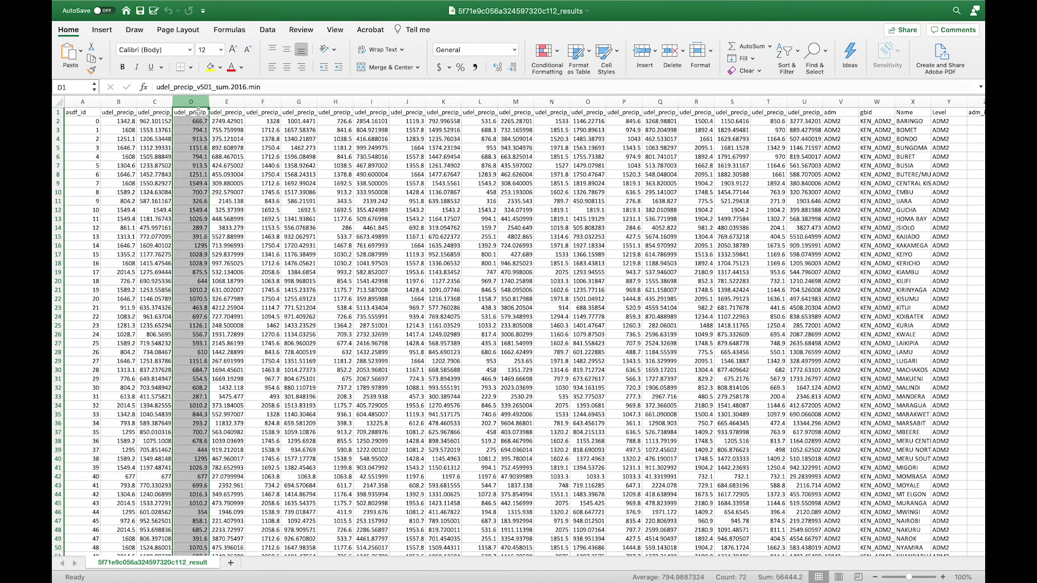
left_click(190, 165)
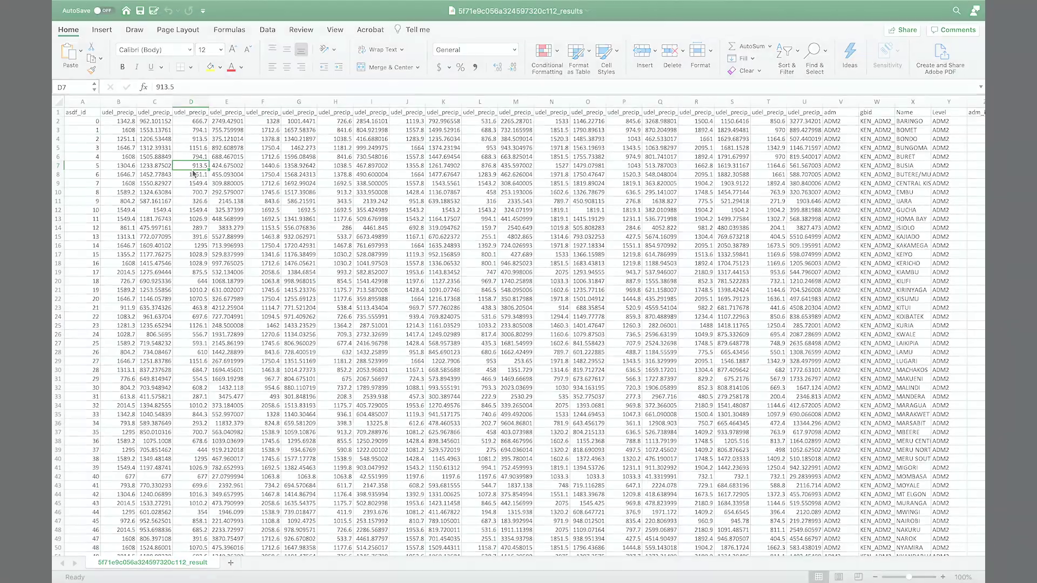